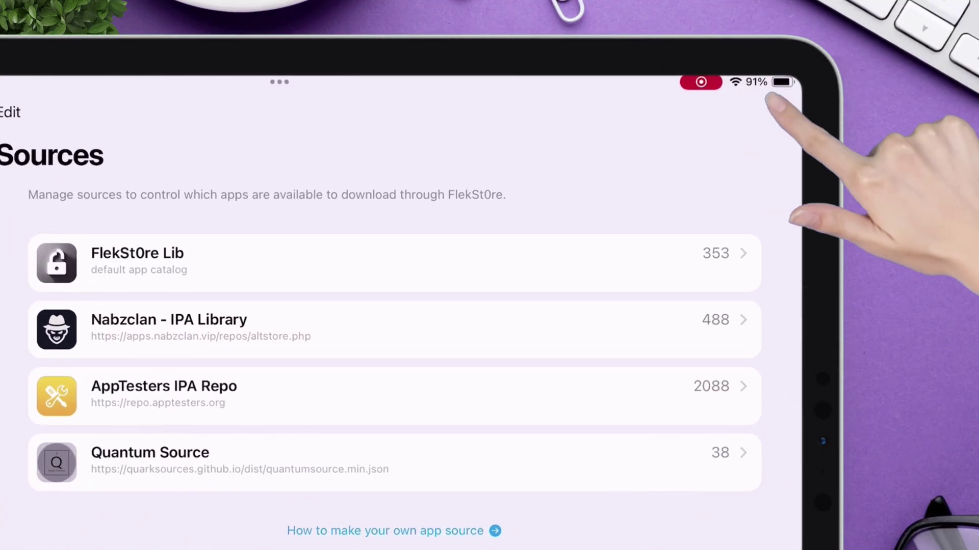
- Add OatmealDome's AltStore source by pasting the altstore.oatmealdome.me URL
click(777, 86)
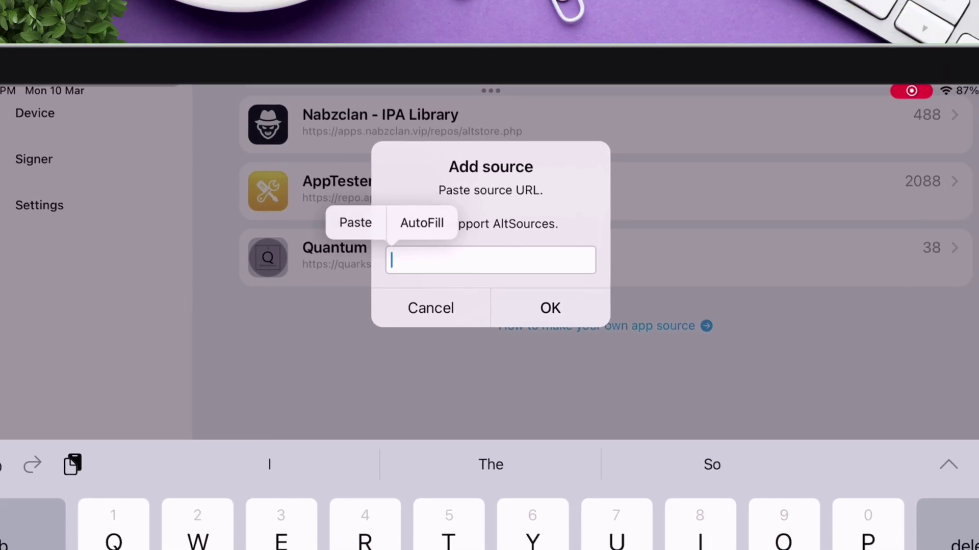
click(432, 221)
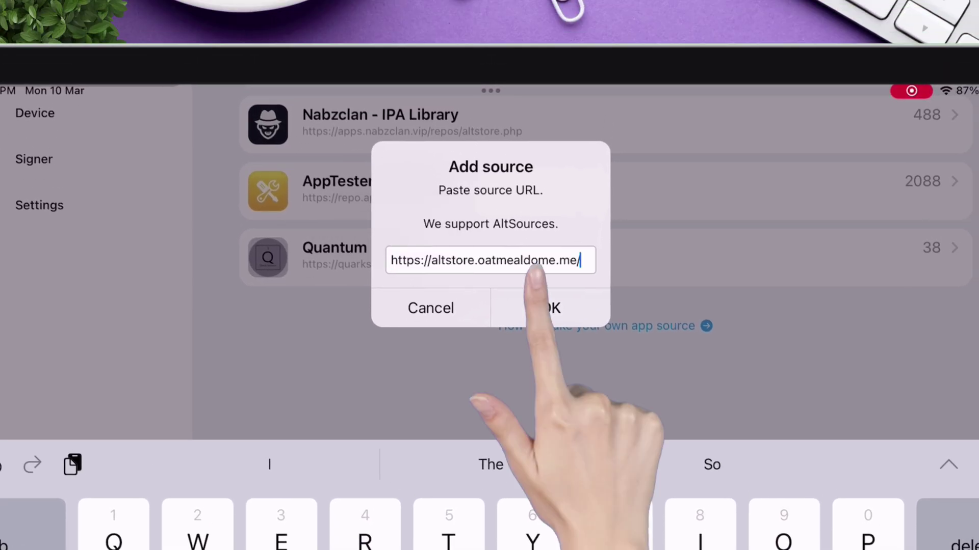
click(556, 247)
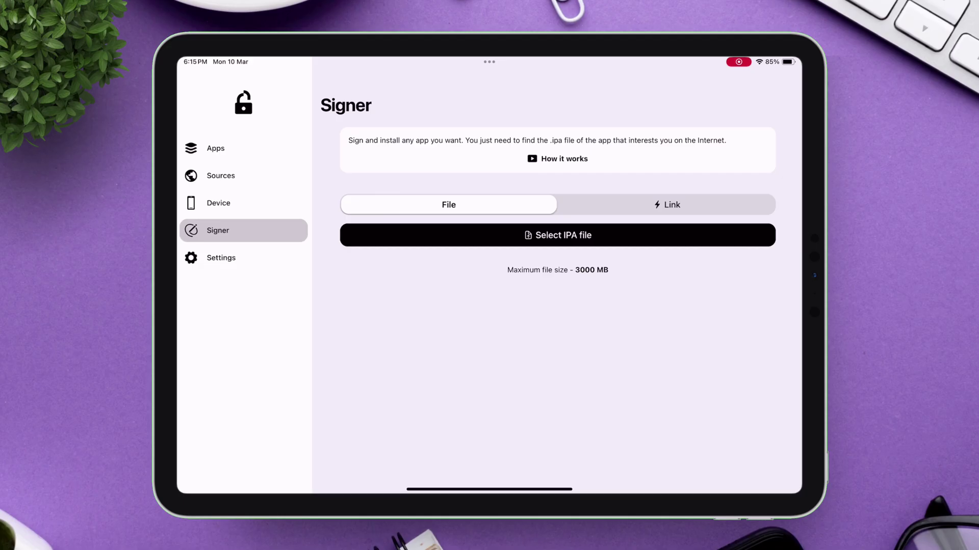
- Load the Portal IPA file into the Signer, then expand and collapse Customize
click(666, 205)
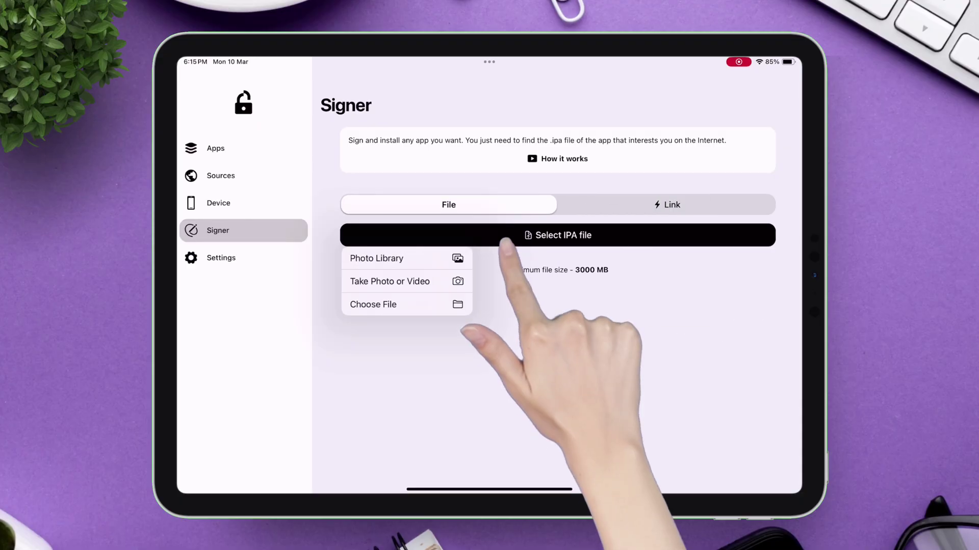
click(376, 304)
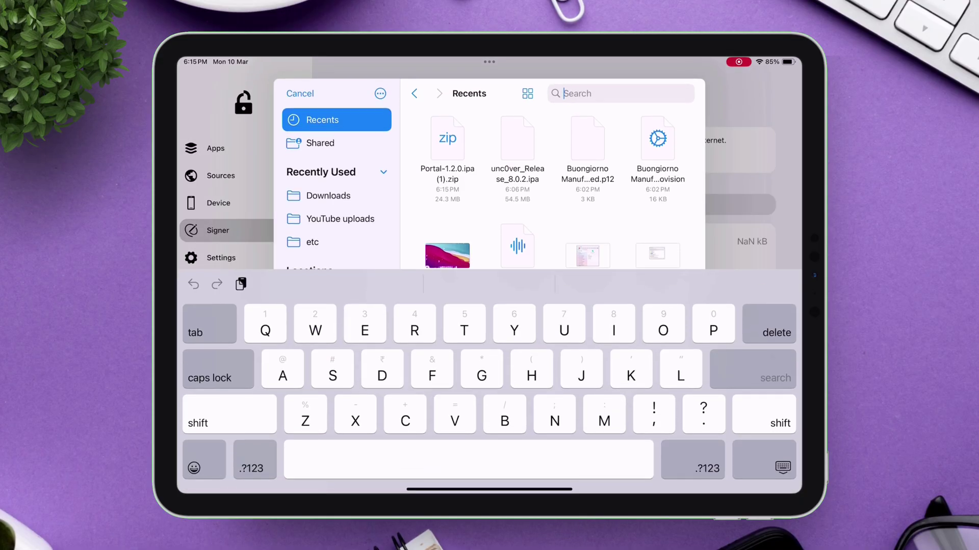
text(Porta)
click(447, 153)
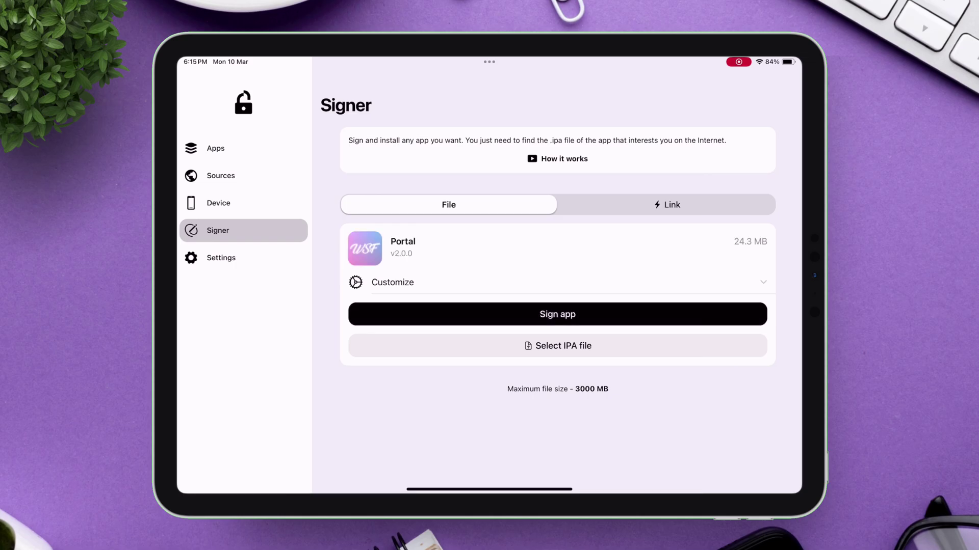
click(428, 282)
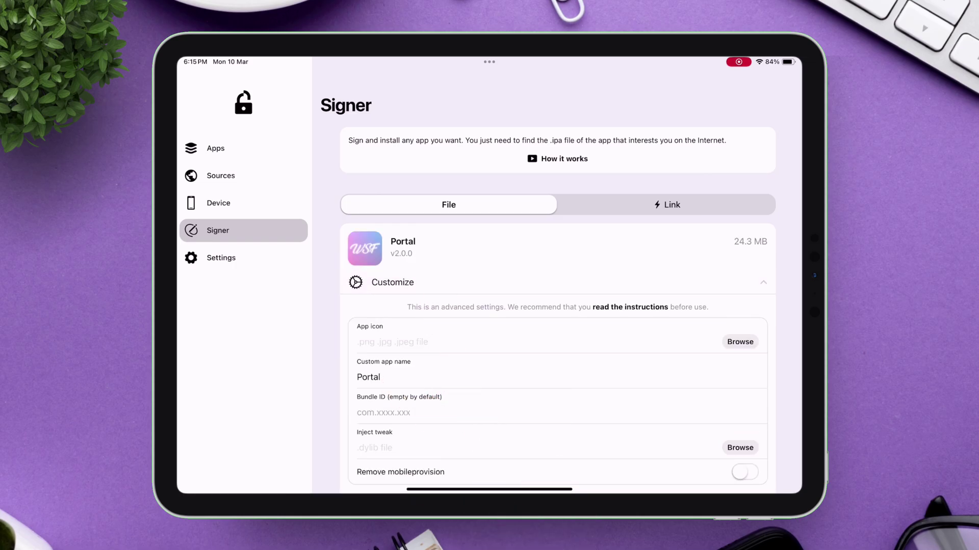
scroll(557, 345, down, 2)
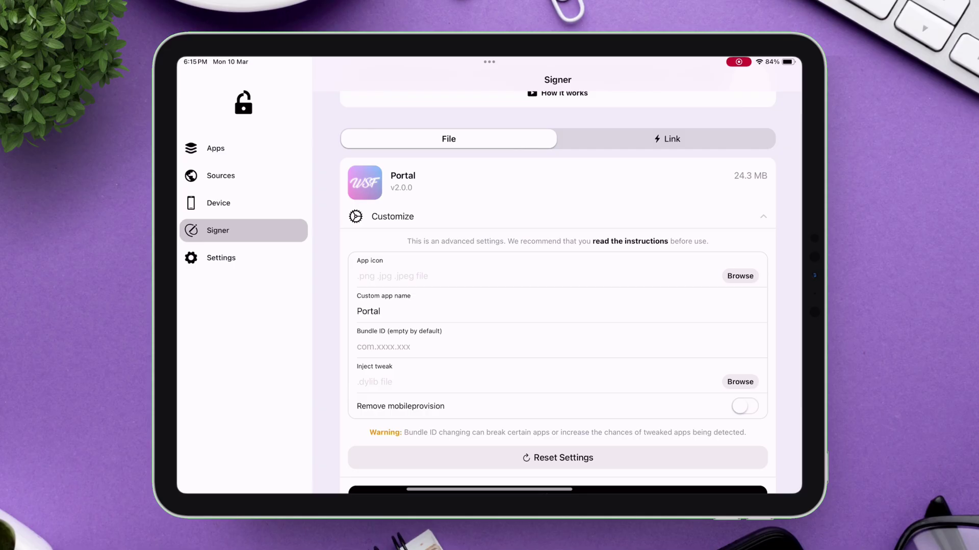
click(429, 217)
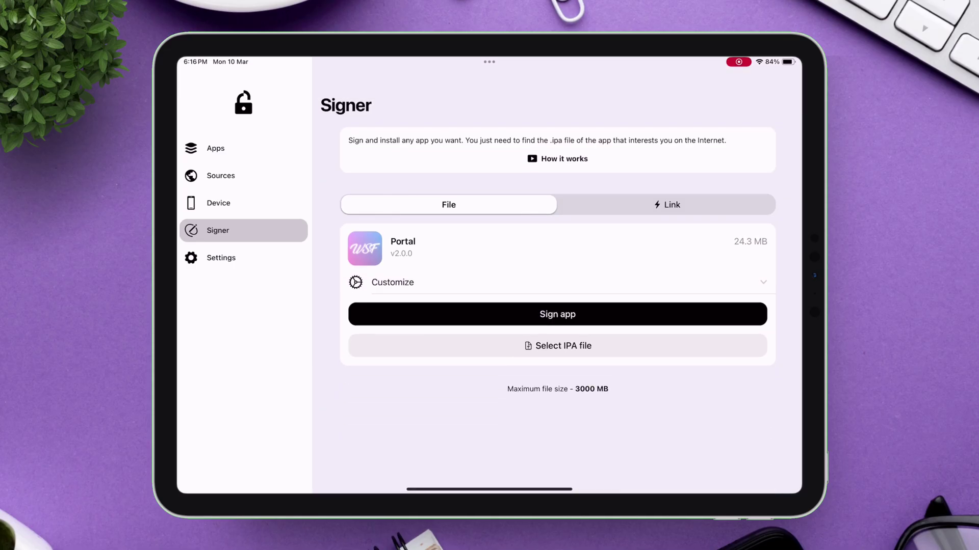
- Sign and install Portal, then launch it and dismiss its welcome and customize dialogs
click(535, 314)
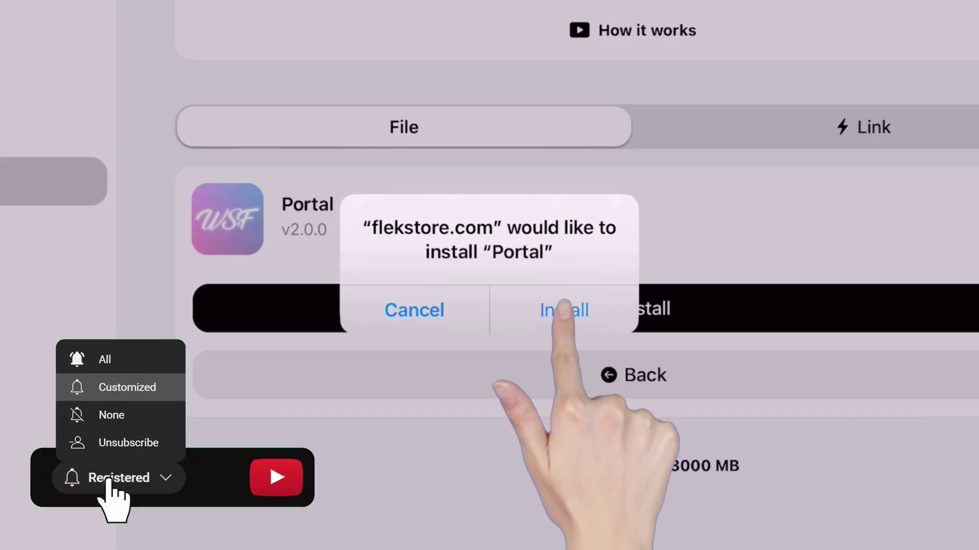
click(564, 310)
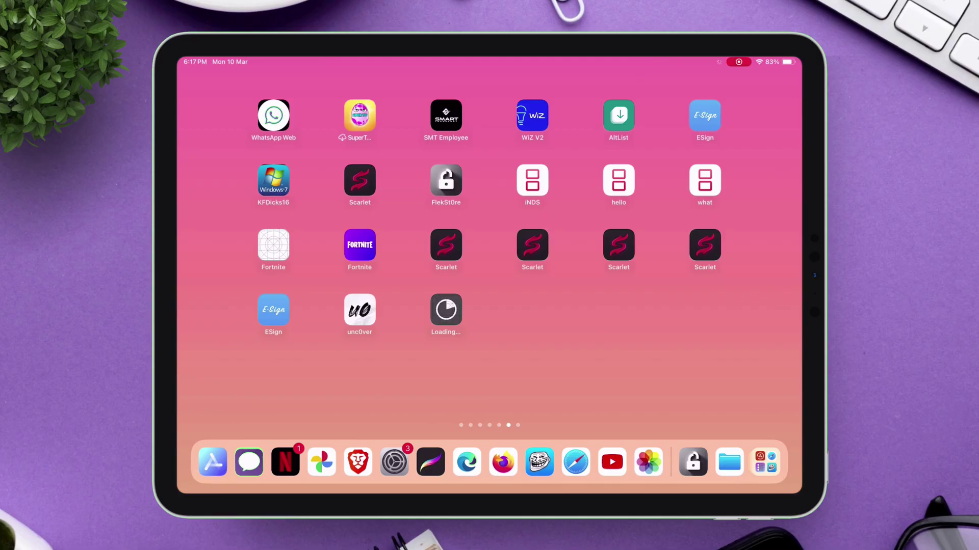
click(446, 309)
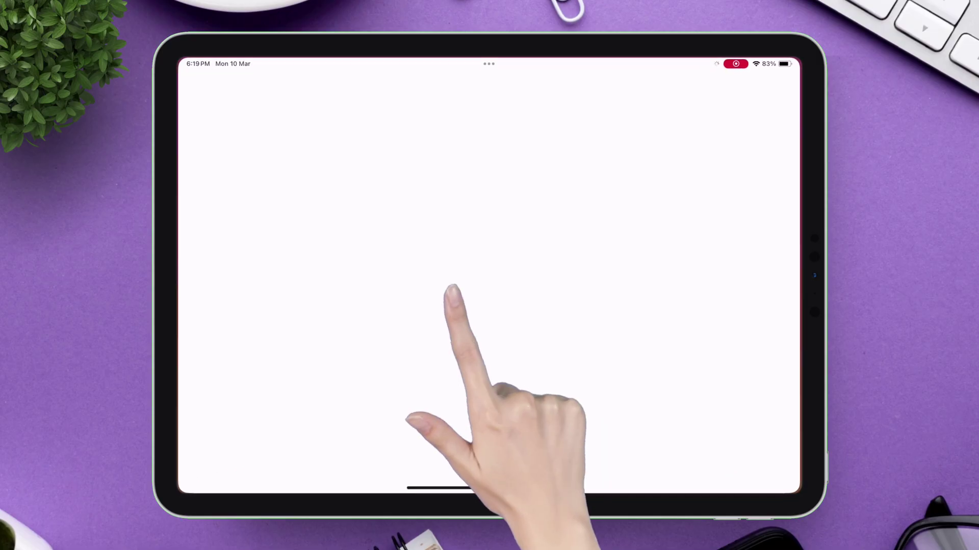
click(490, 448)
click(489, 465)
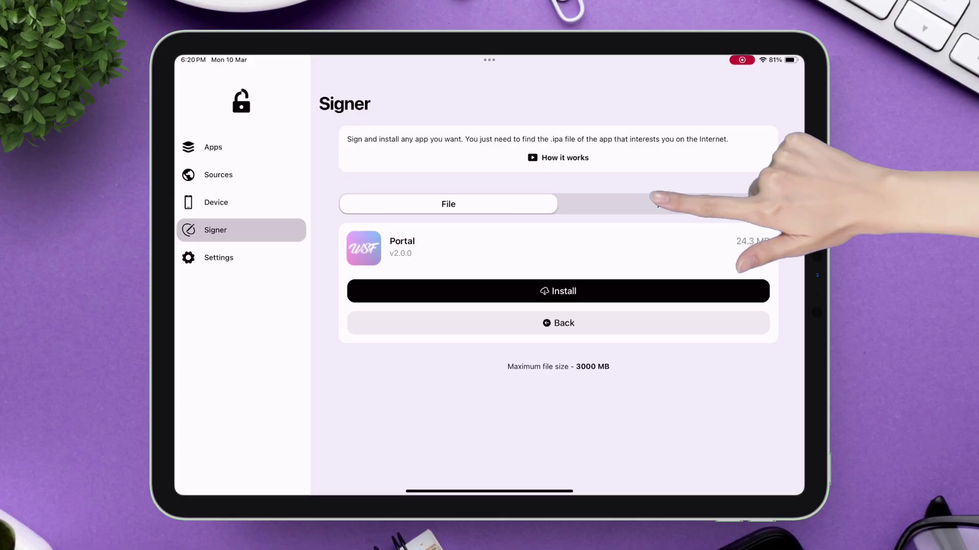
click(668, 204)
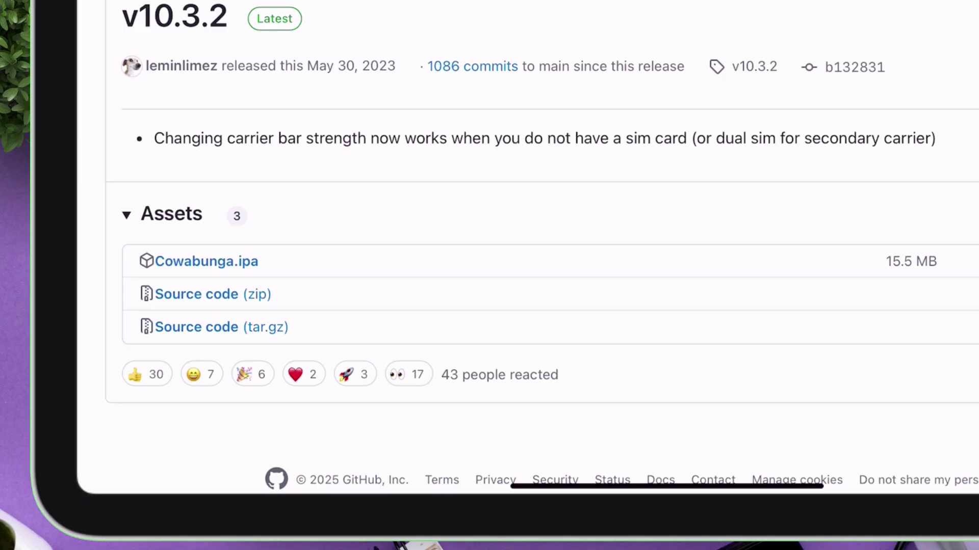
- Copy the Cowabunga.ipa download link from its GitHub release page
right_click(206, 261)
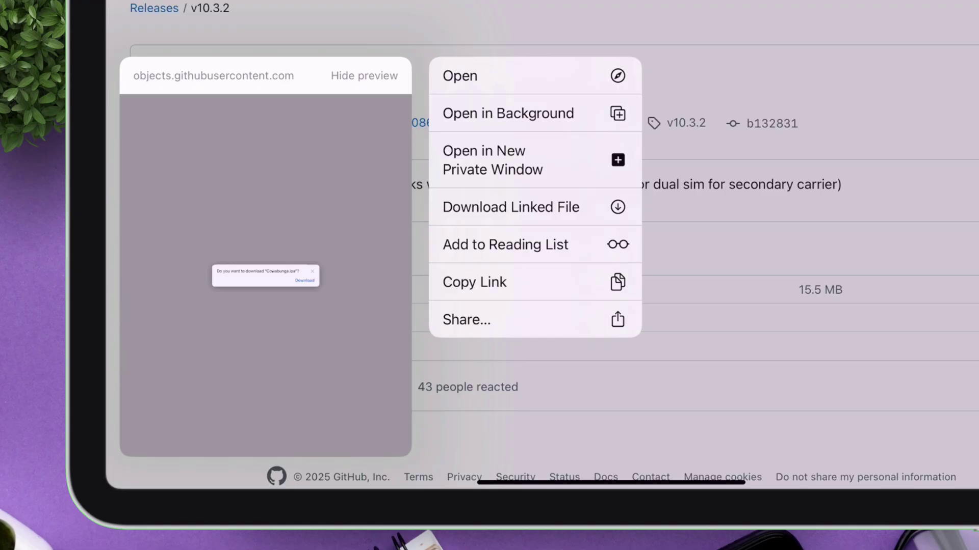
click(505, 283)
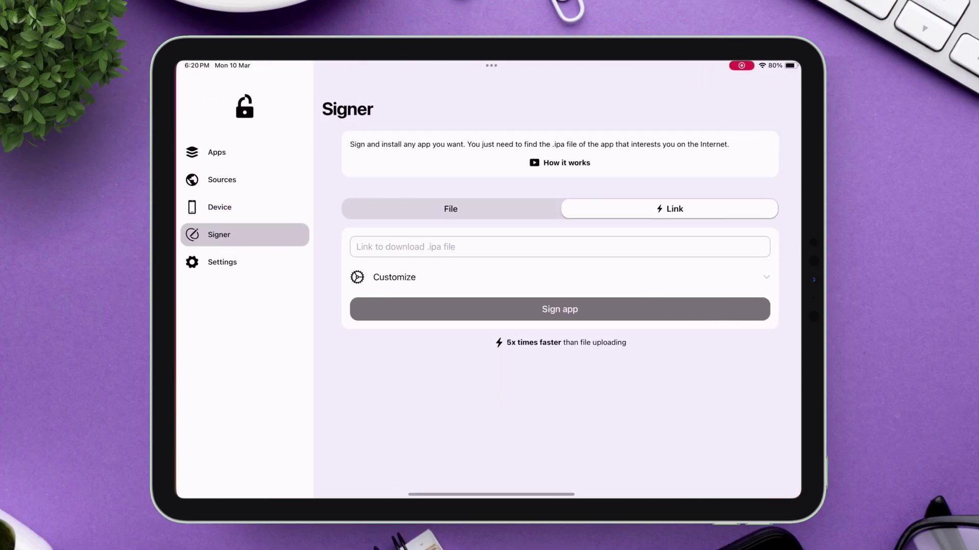
- Paste the Cowabunga link into the Link field, then sign and install the app
click(559, 246)
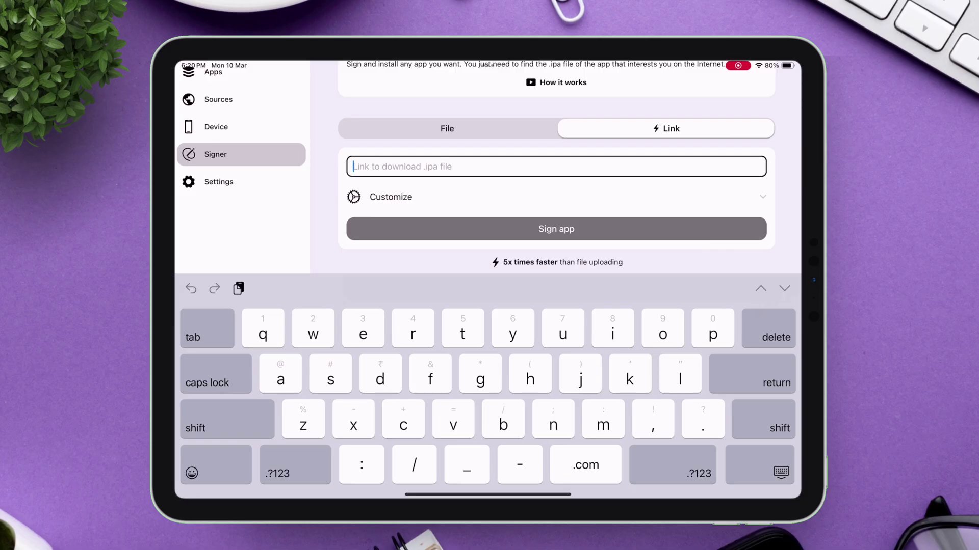
click(330, 142)
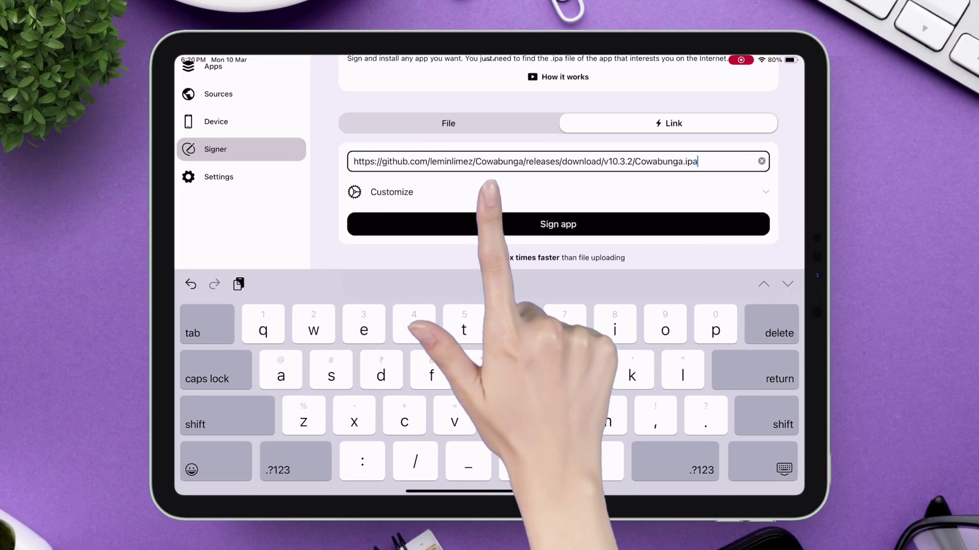
click(557, 224)
click(557, 260)
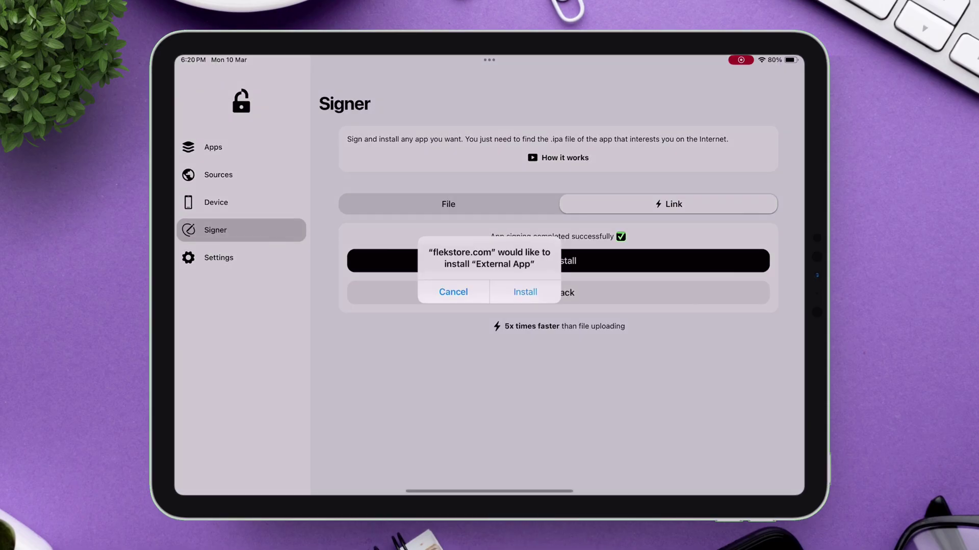
click(525, 292)
- Launch Cowabunga from the home screen and dismiss its not-supported alert
drag(489, 493, 489, 306)
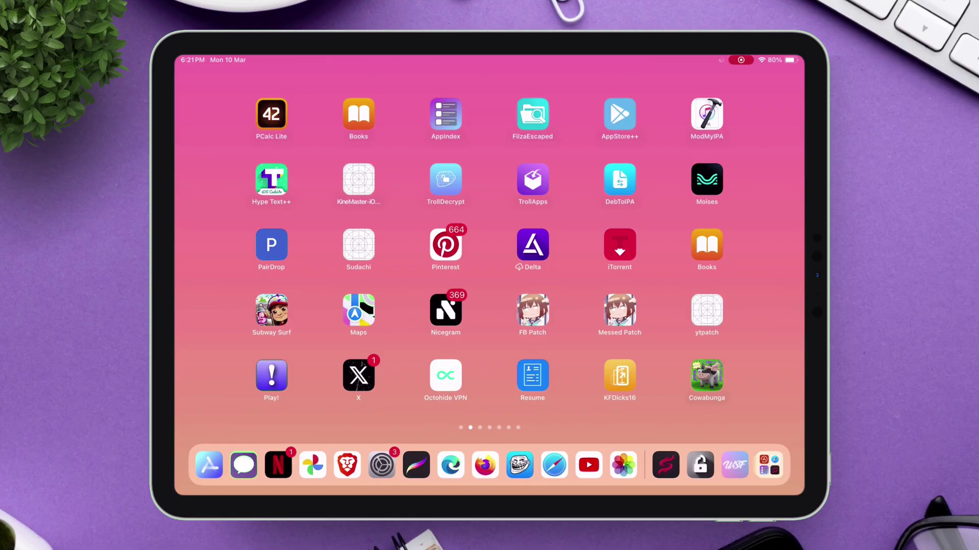
click(707, 376)
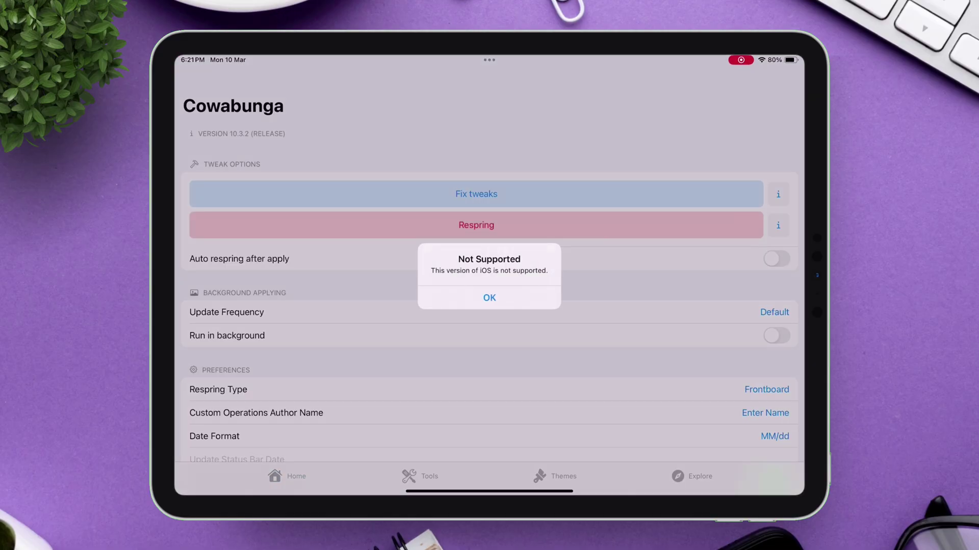
click(489, 298)
scroll(489, 306, down, 1)
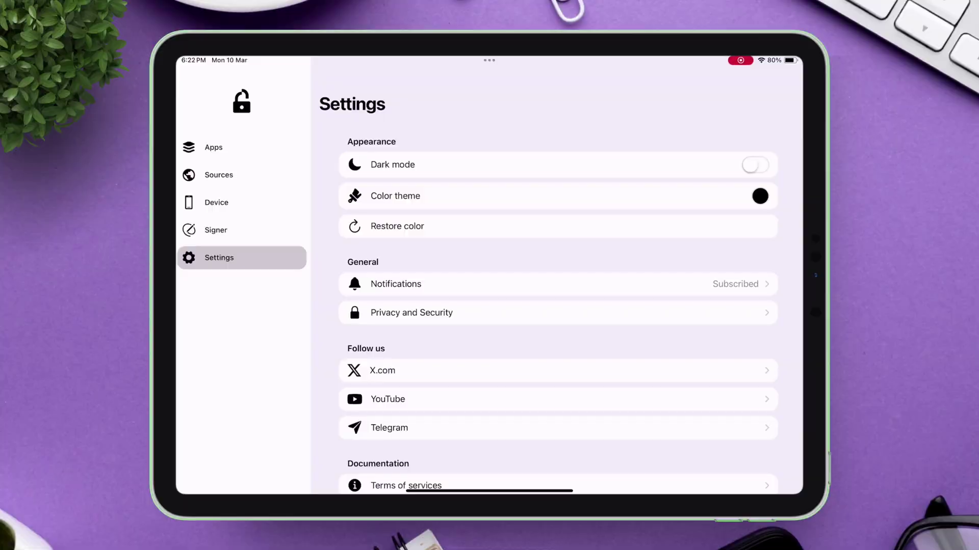
- Toggle dark mode on and off, pick the cyan theme, and open the guarantees article
click(755, 164)
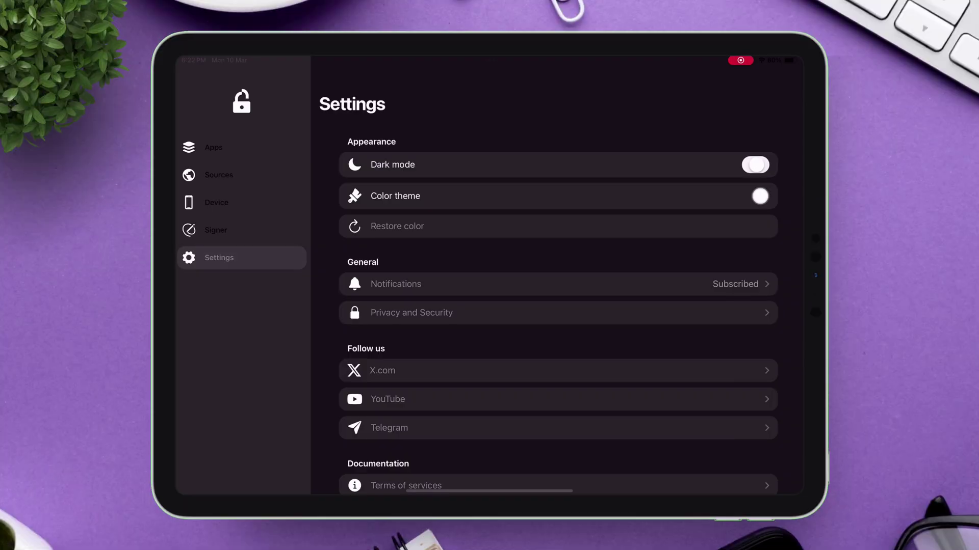
click(754, 165)
click(760, 196)
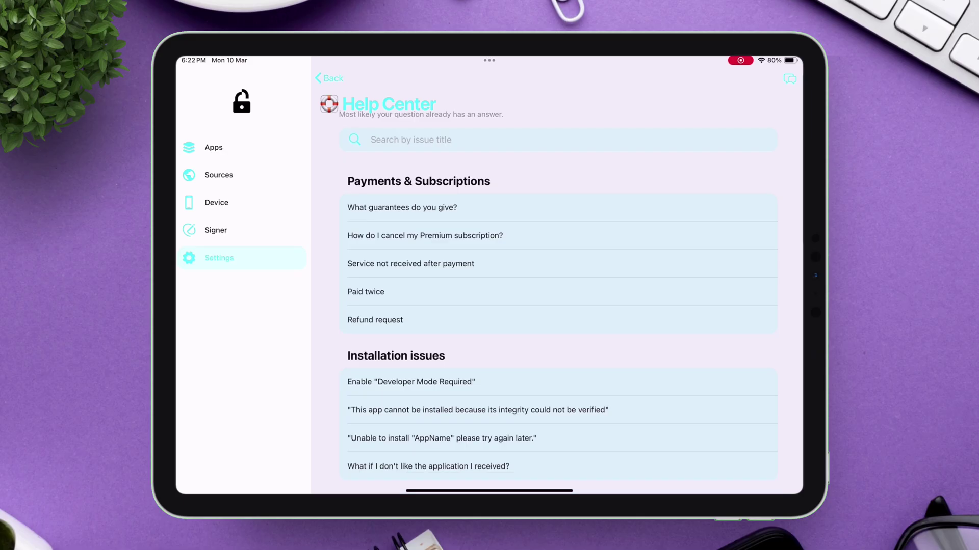
scroll(558, 307, down, 10)
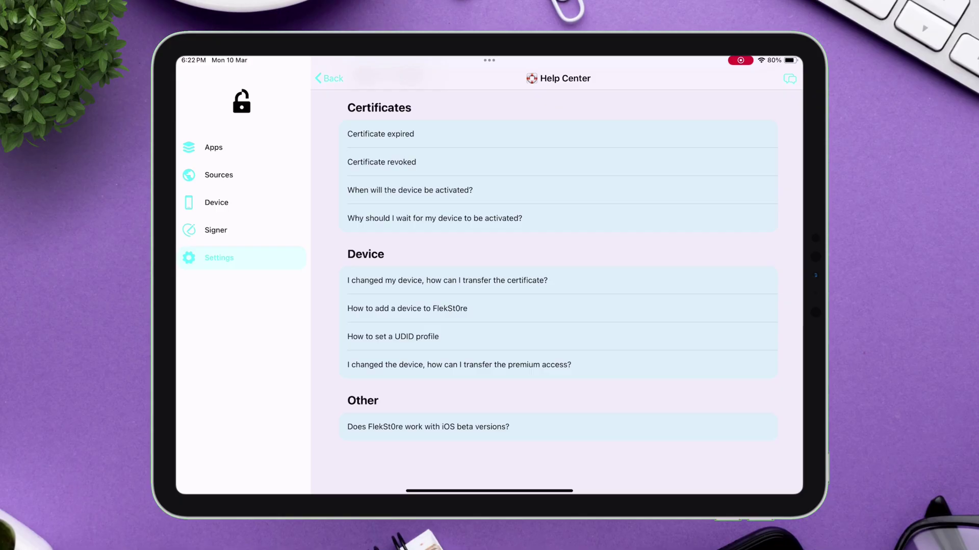
scroll(558, 307, up, 10)
click(413, 221)
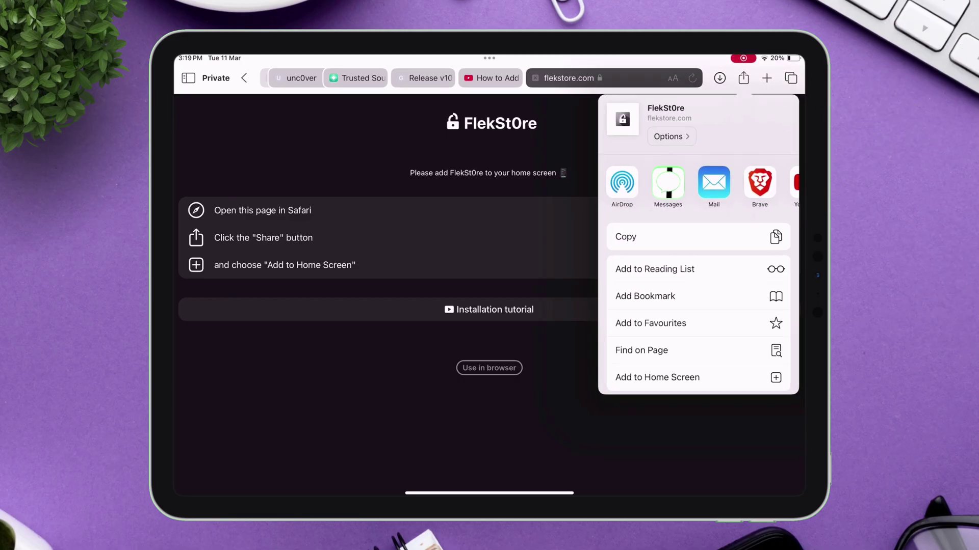
scroll(698, 306, down, 3)
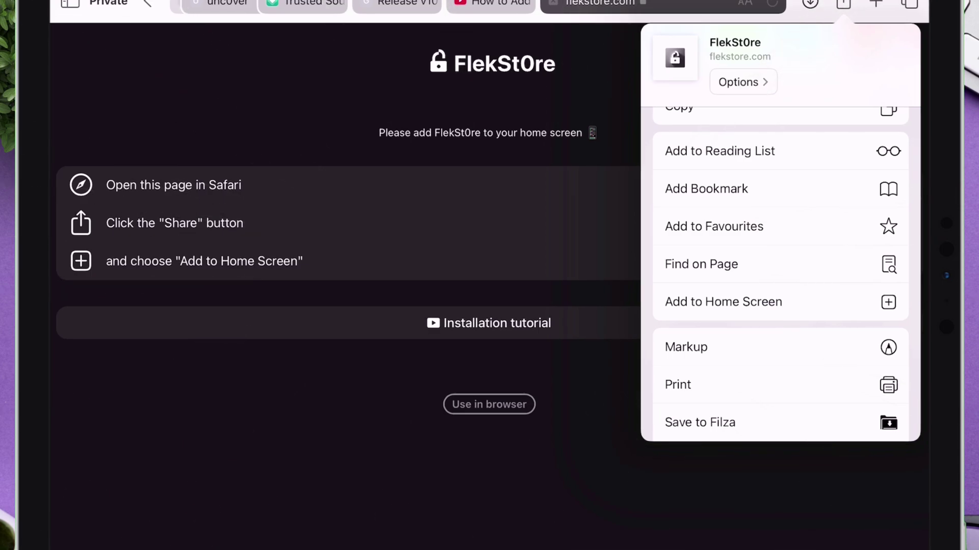
- Add flekstore.com to the Home Screen and launch the new FlekSt0re web app
click(728, 301)
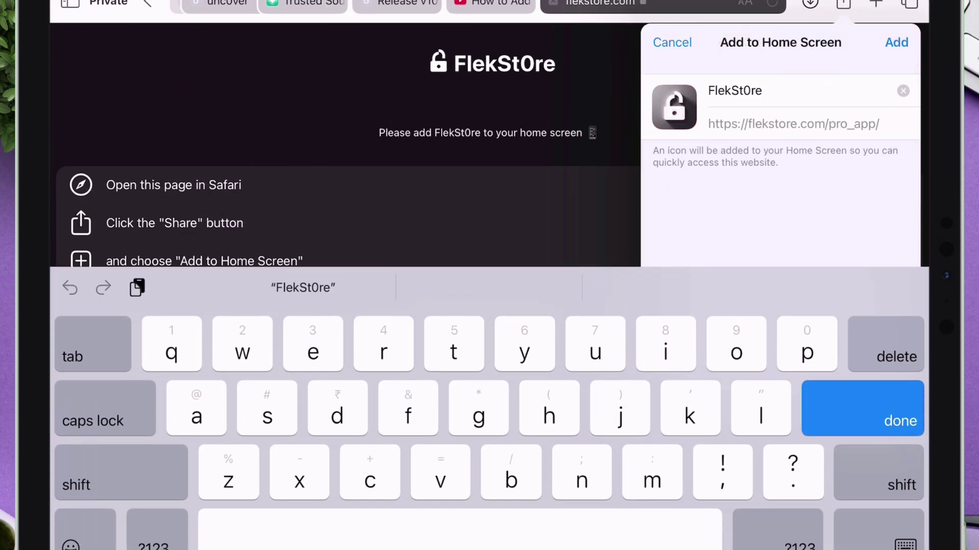
click(896, 42)
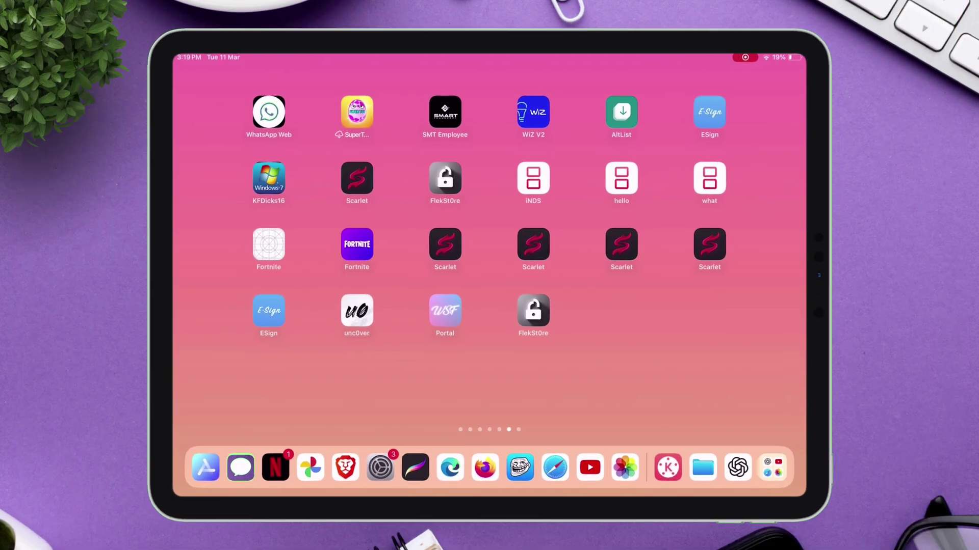
click(533, 312)
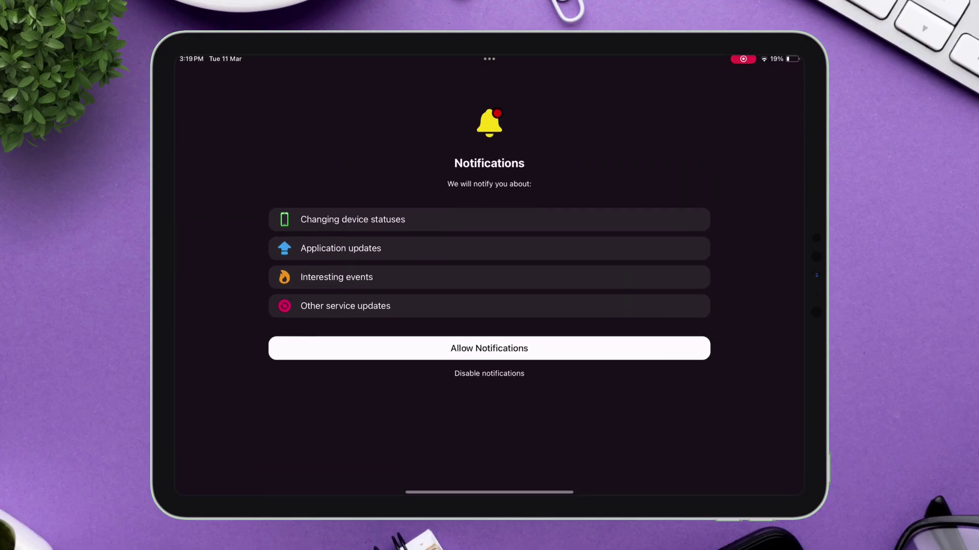
- Get past the notifications screen, then download the UDID profile from Device > Add device
click(489, 348)
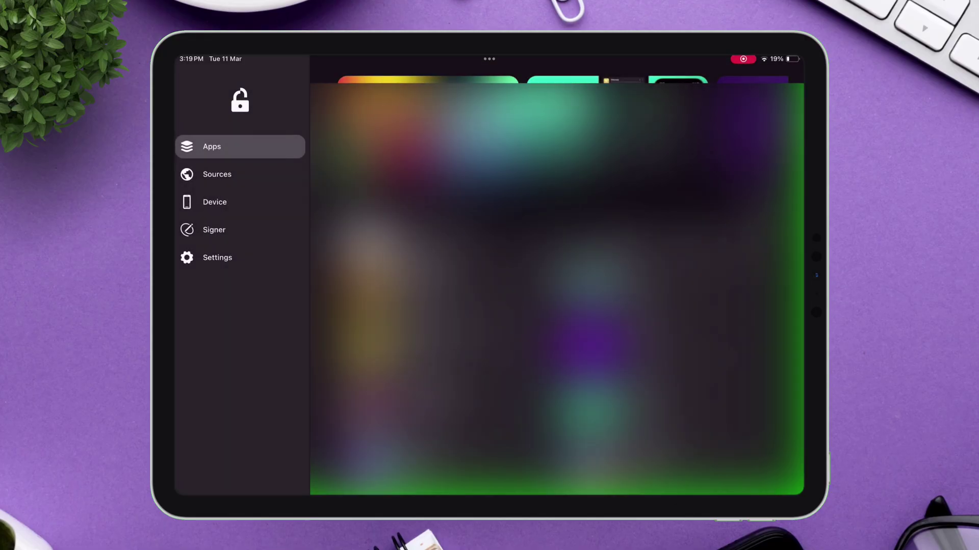
click(215, 202)
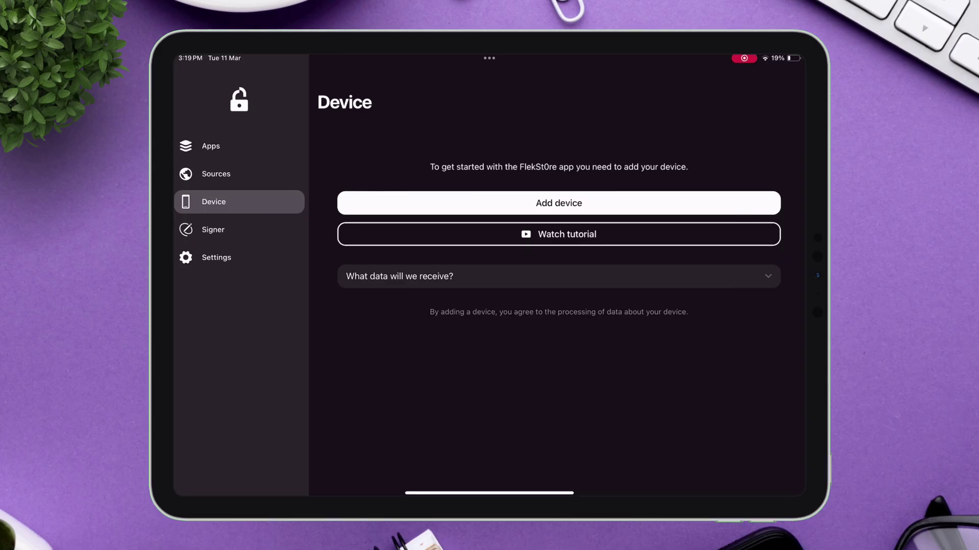
click(558, 202)
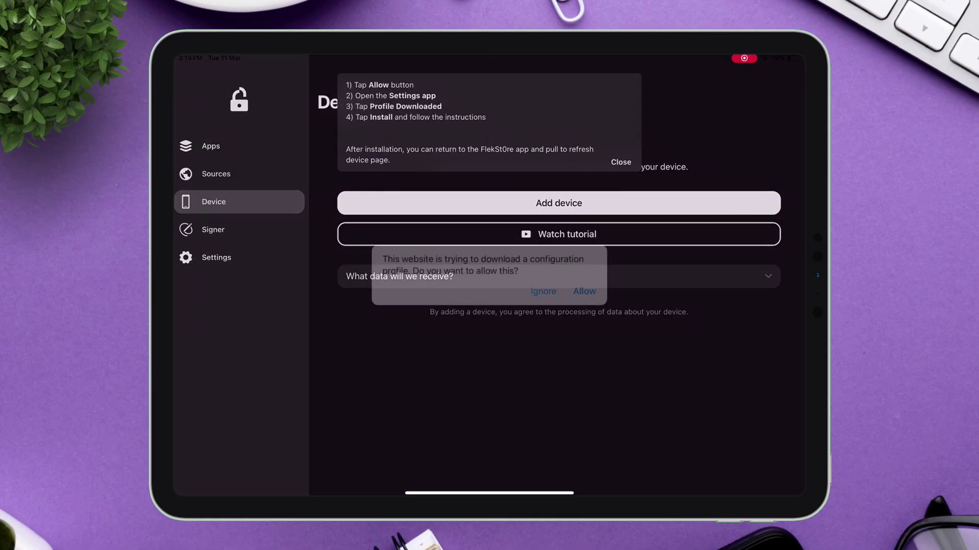
click(585, 291)
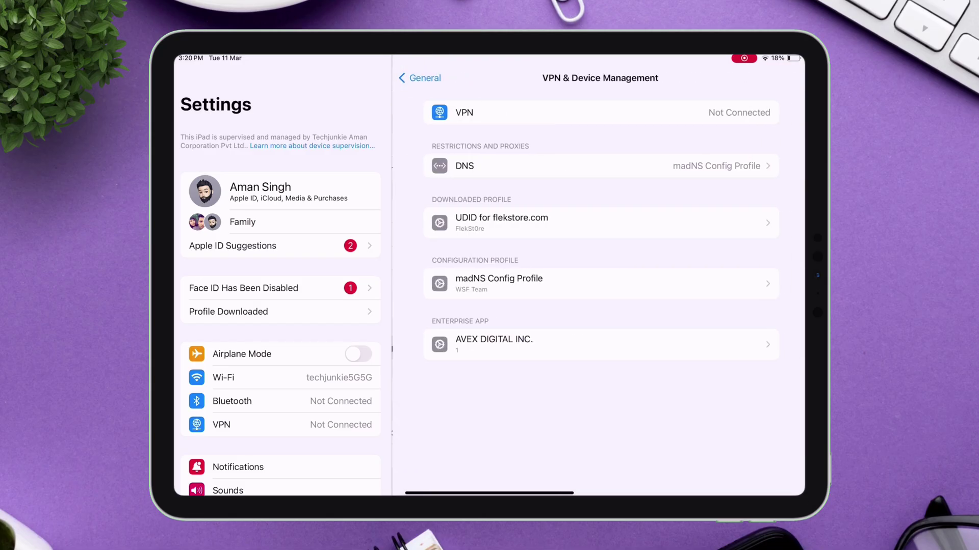
- Install the 'UDID for flekstore.com' profile from VPN & Device Management
click(601, 165)
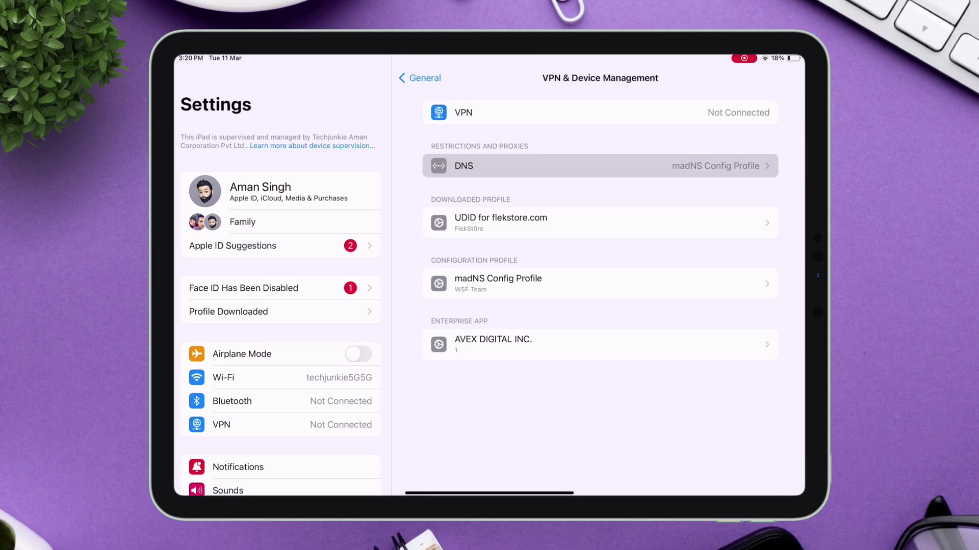
click(600, 222)
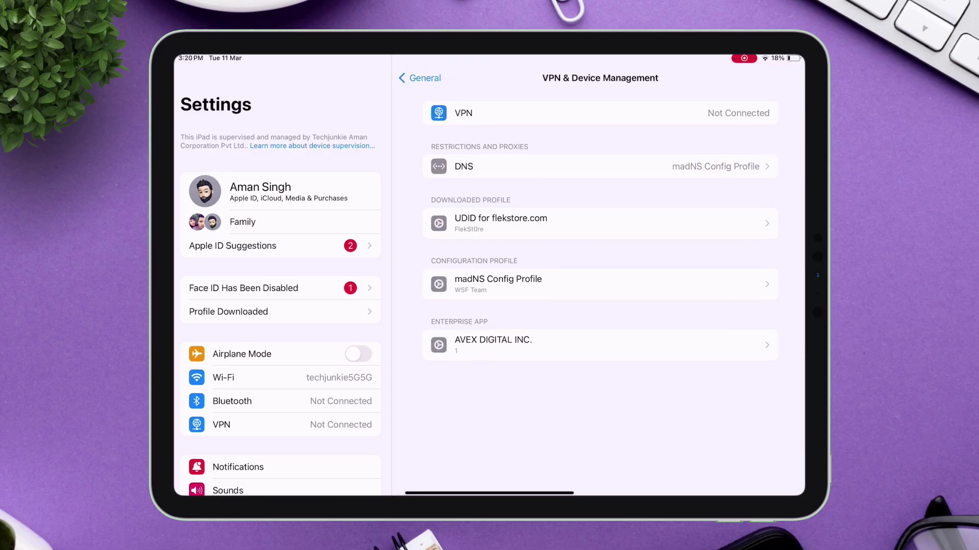
click(623, 121)
text(1)
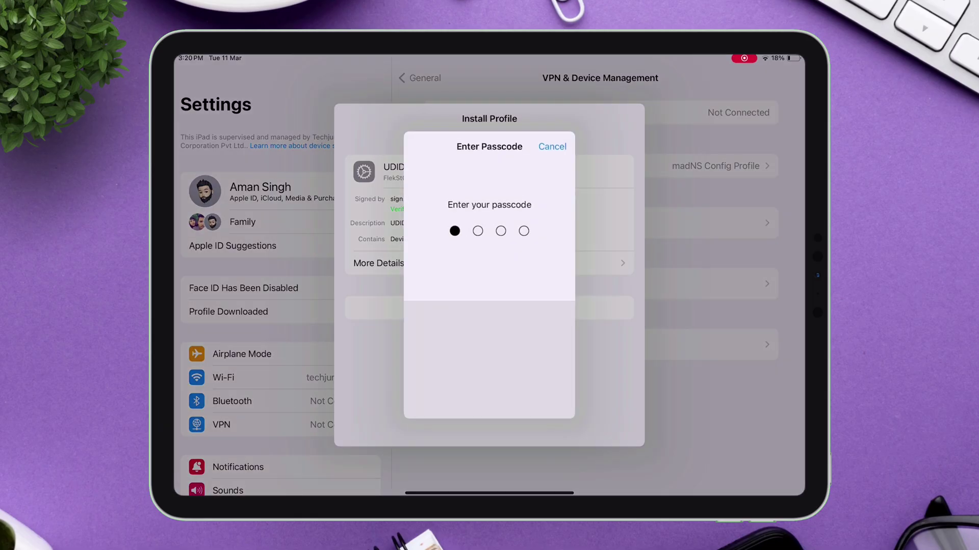
text(234)
click(525, 291)
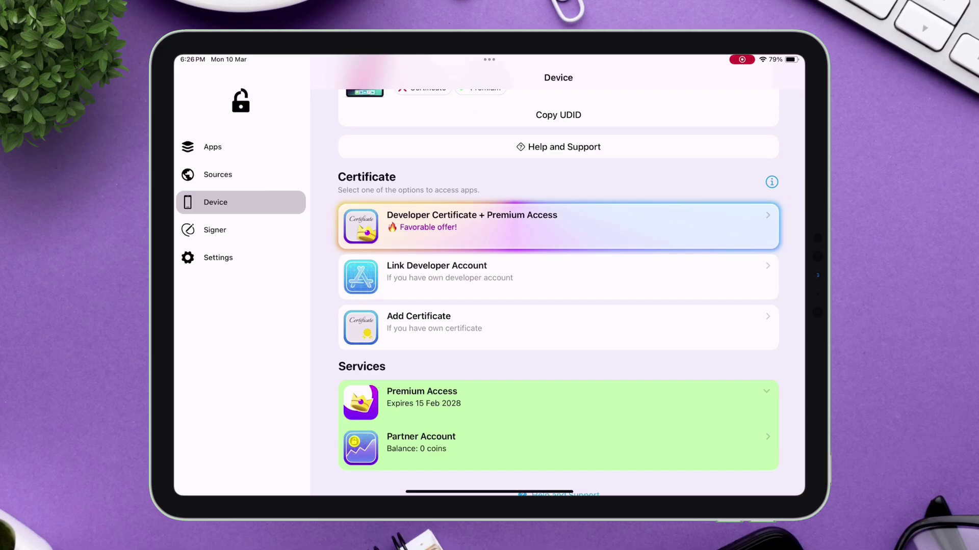
- Choose Own Certificate and get started to reach the mobileprovision and p12 form
click(458, 321)
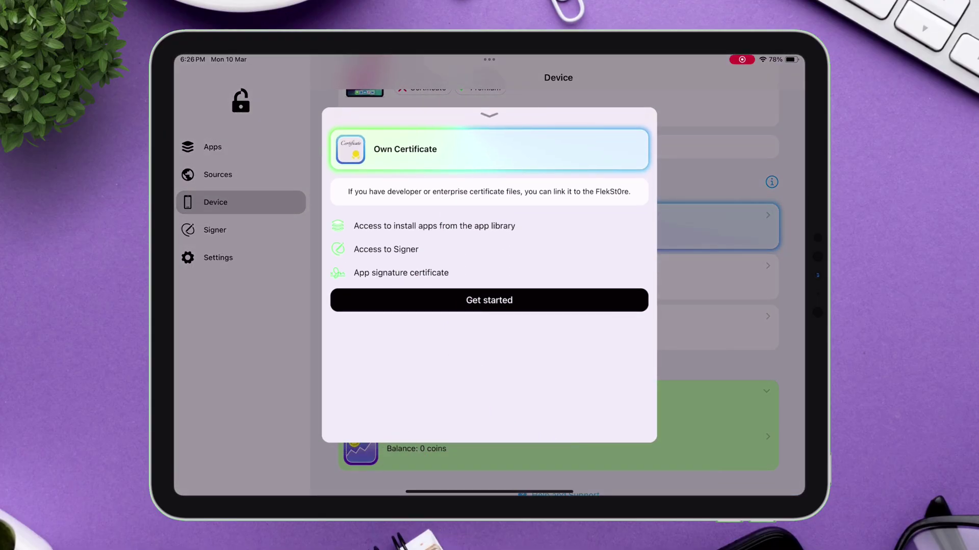
click(488, 301)
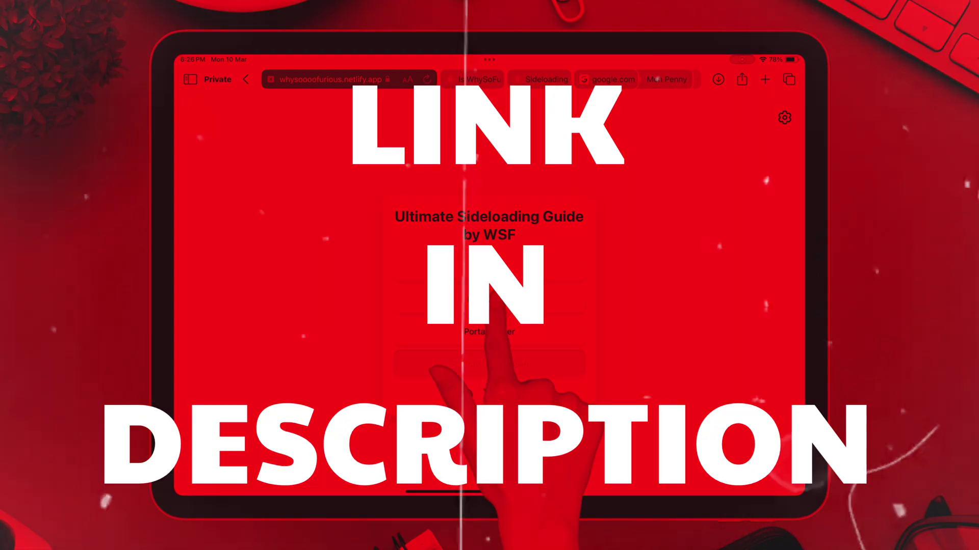
- Download certificates.zip (138 KB) from the guide's Certificates downloads page
click(489, 300)
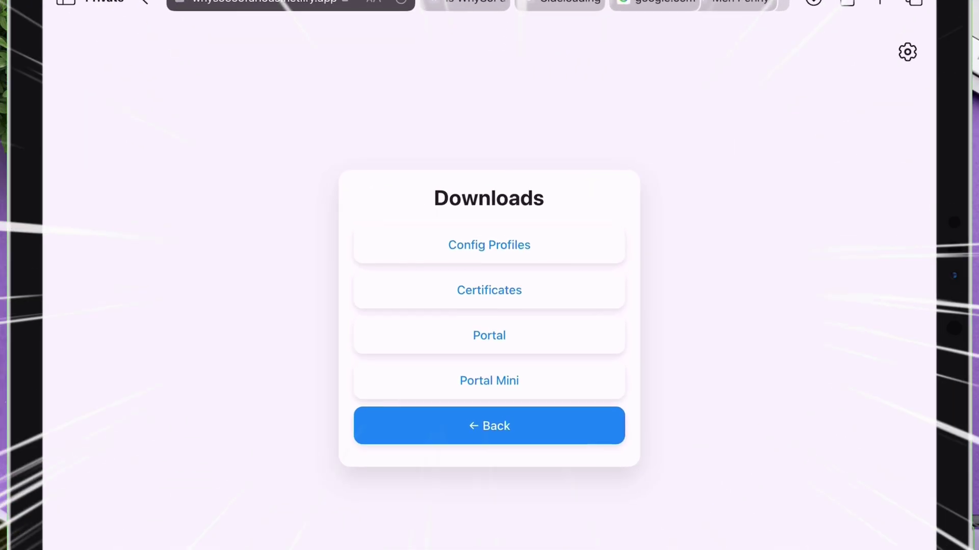
click(489, 288)
click(490, 318)
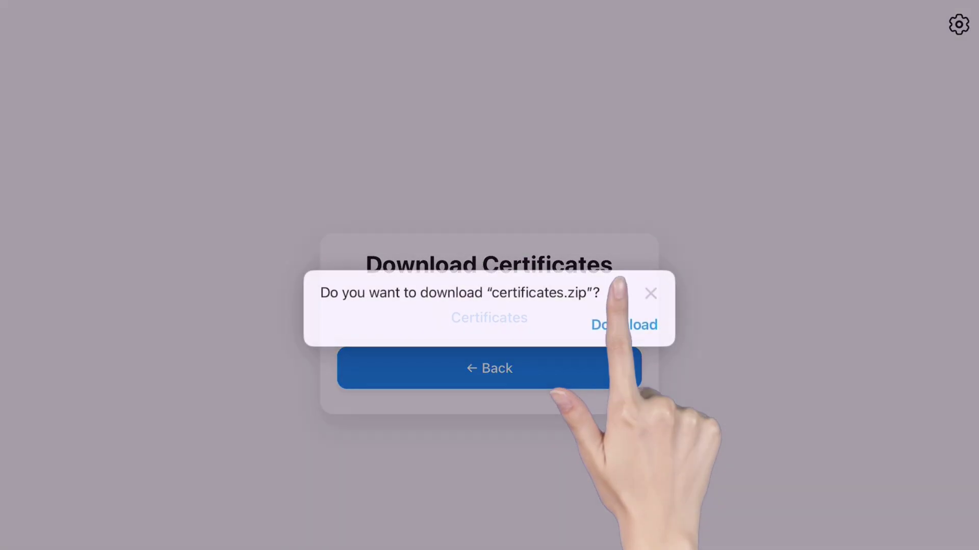
click(624, 324)
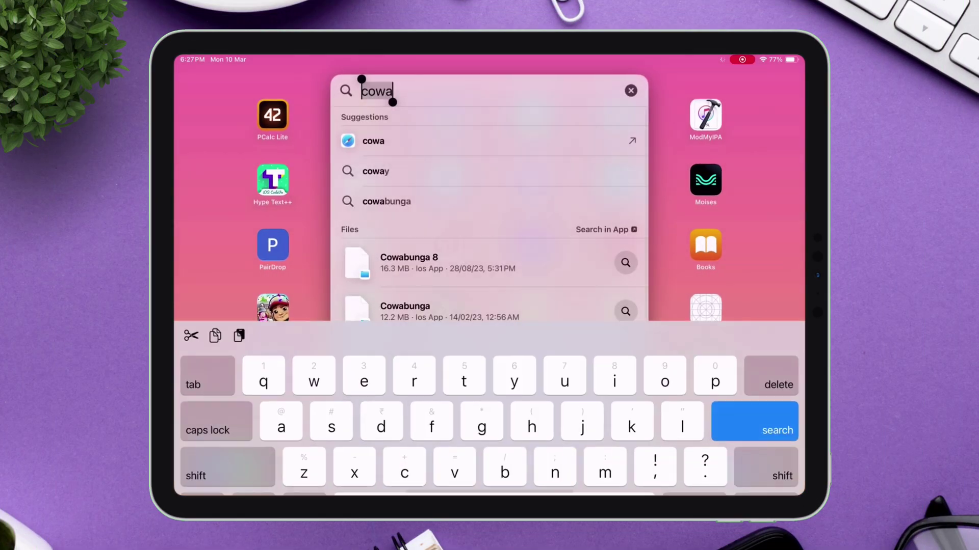
text(les)
key(Return)
click(227, 427)
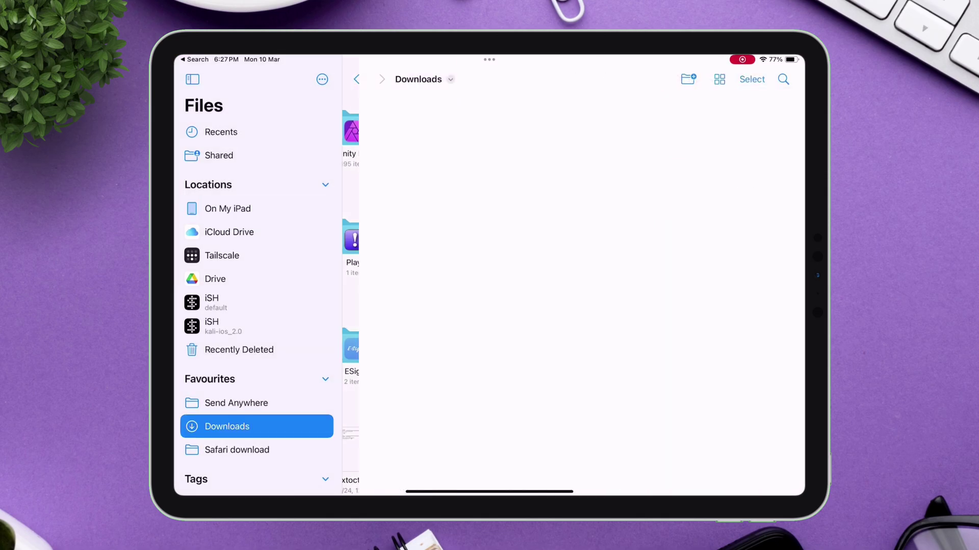
scroll(573, 306, down, 5)
click(489, 271)
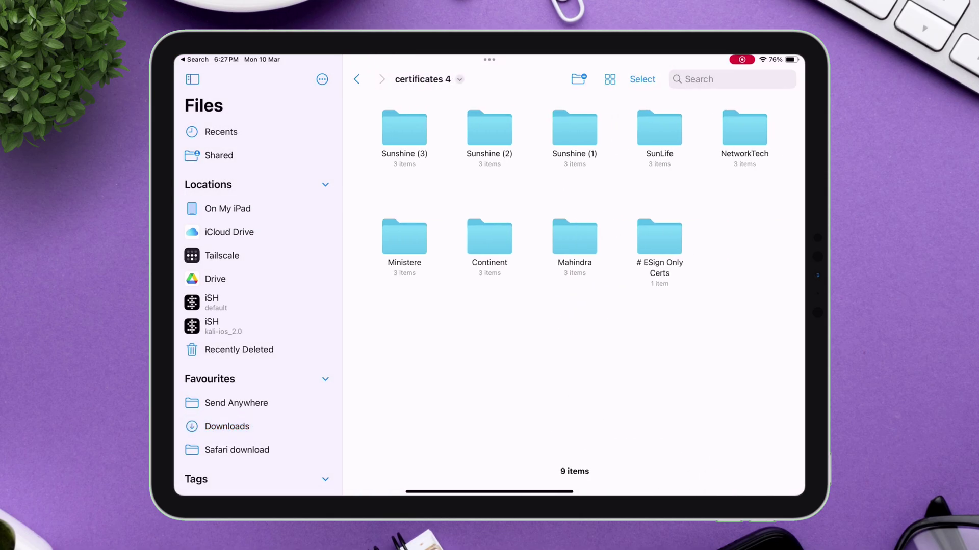
click(404, 128)
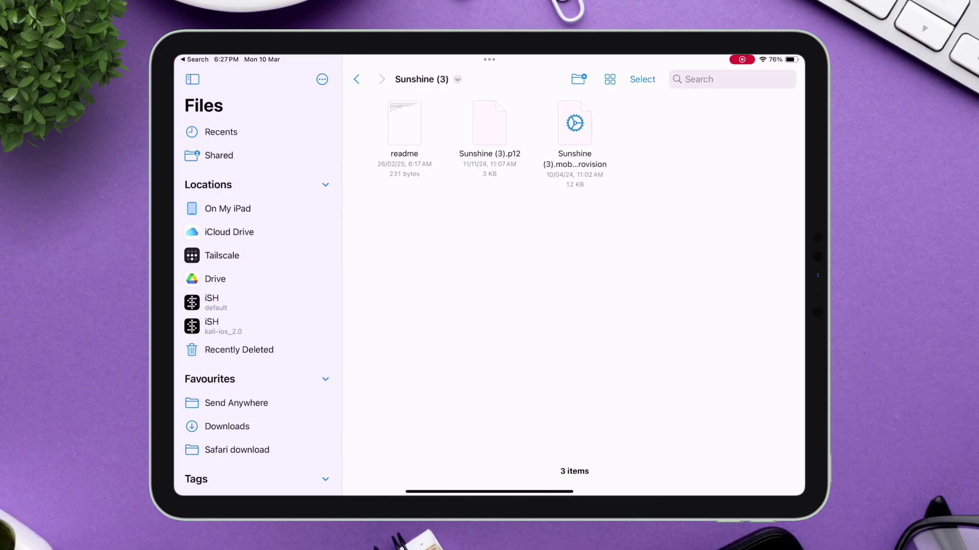
click(404, 125)
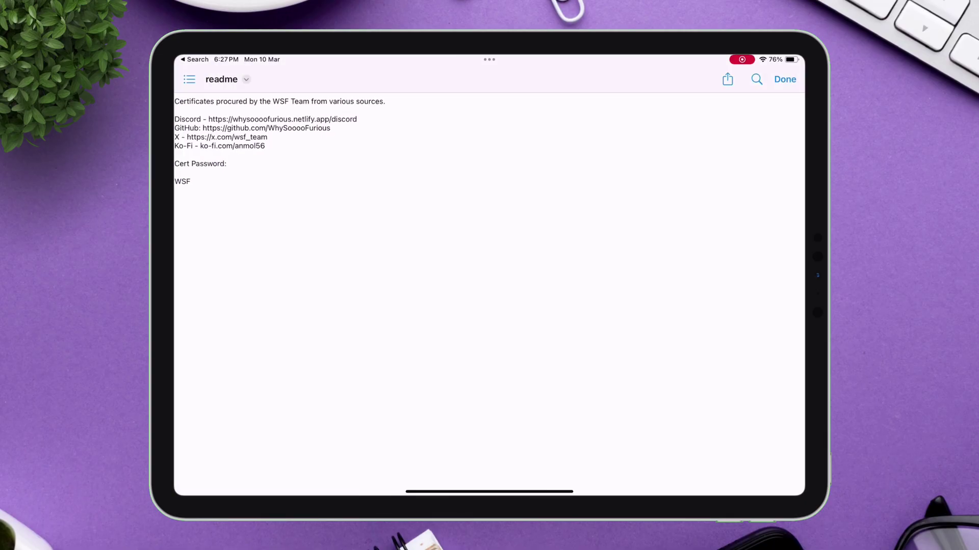
click(785, 78)
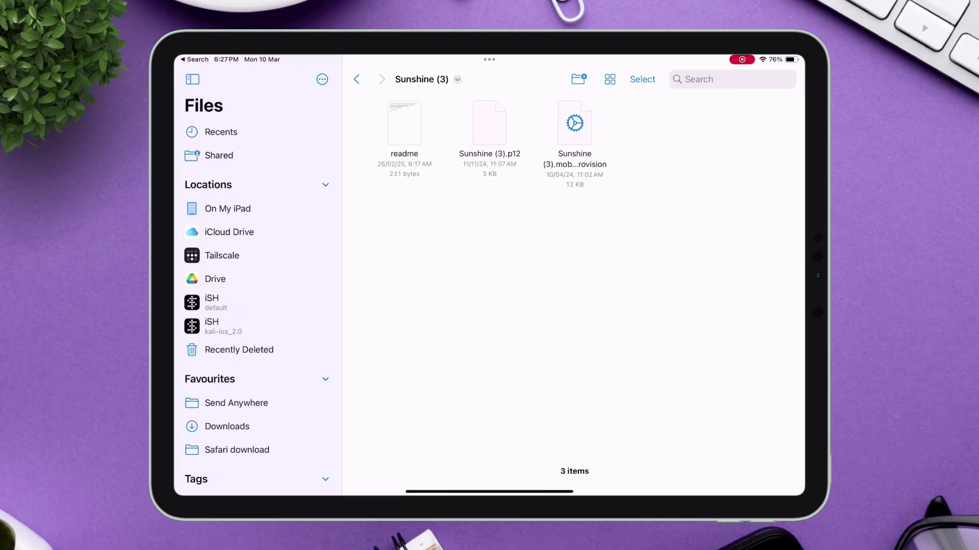
key(super+h)
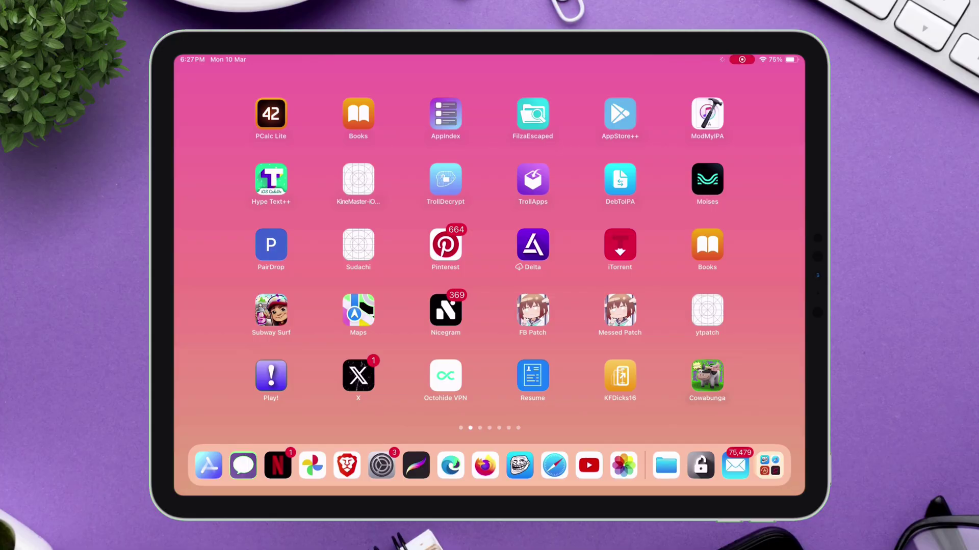
click(700, 465)
click(749, 173)
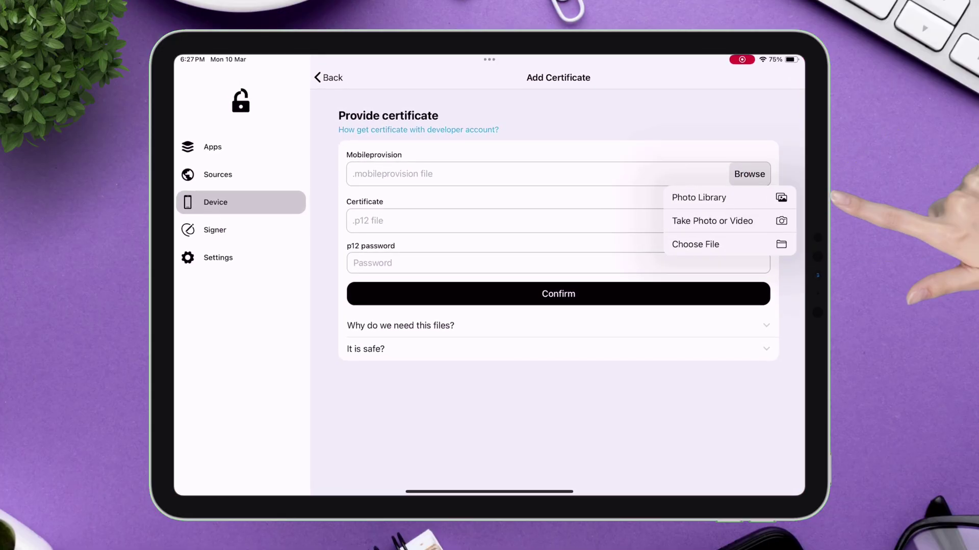
click(695, 244)
scroll(559, 306, down, 5)
click(451, 223)
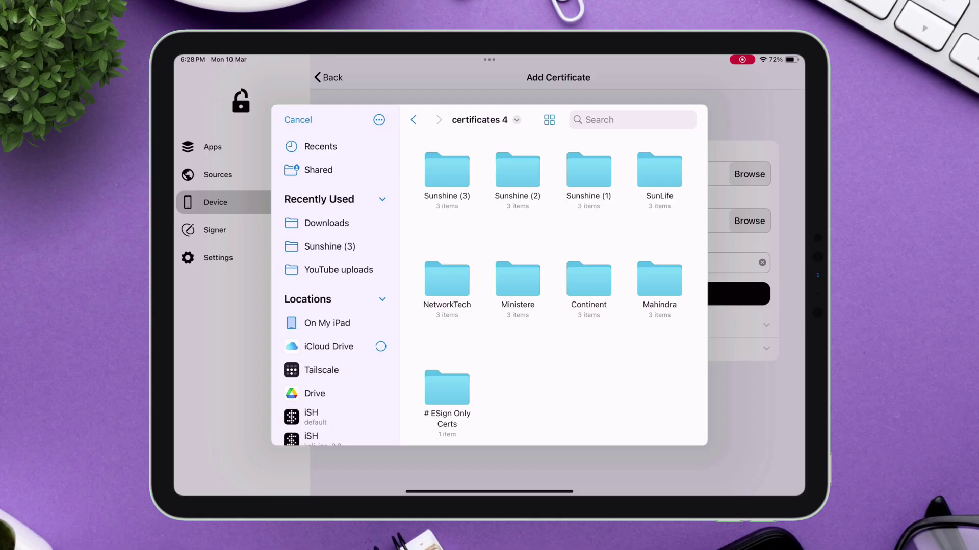
click(659, 280)
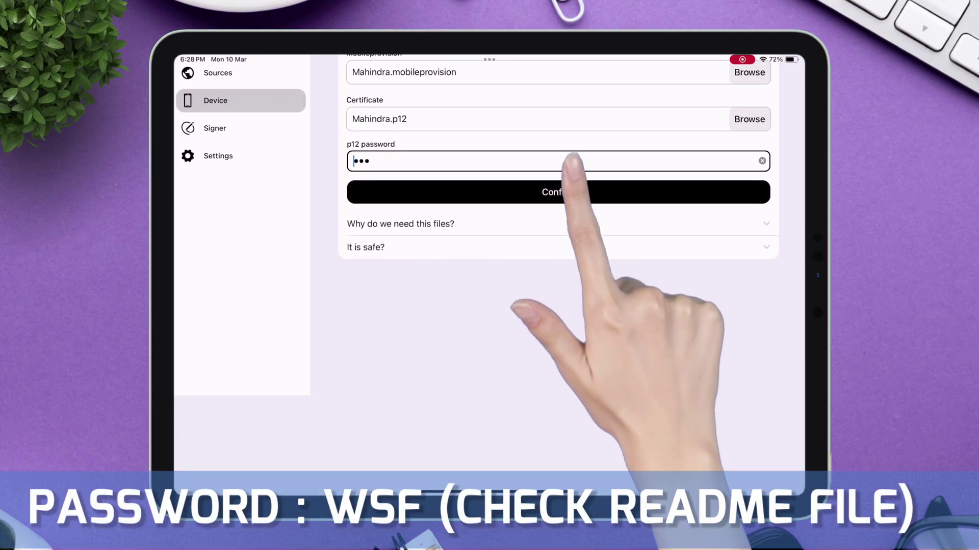
click(558, 193)
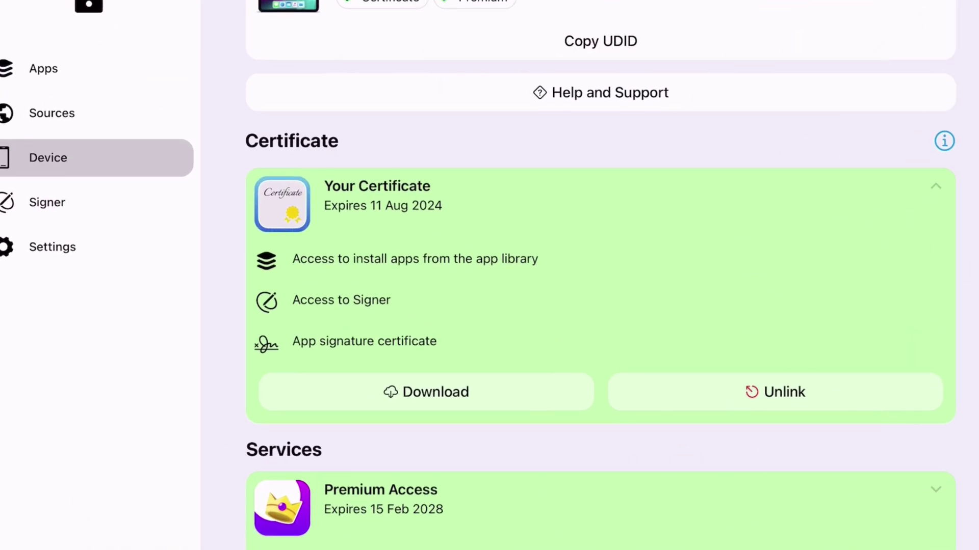
- Compare Standard and Special pricing for Developer Certificate + Premium Access, settling on Special ($24.99)
click(934, 186)
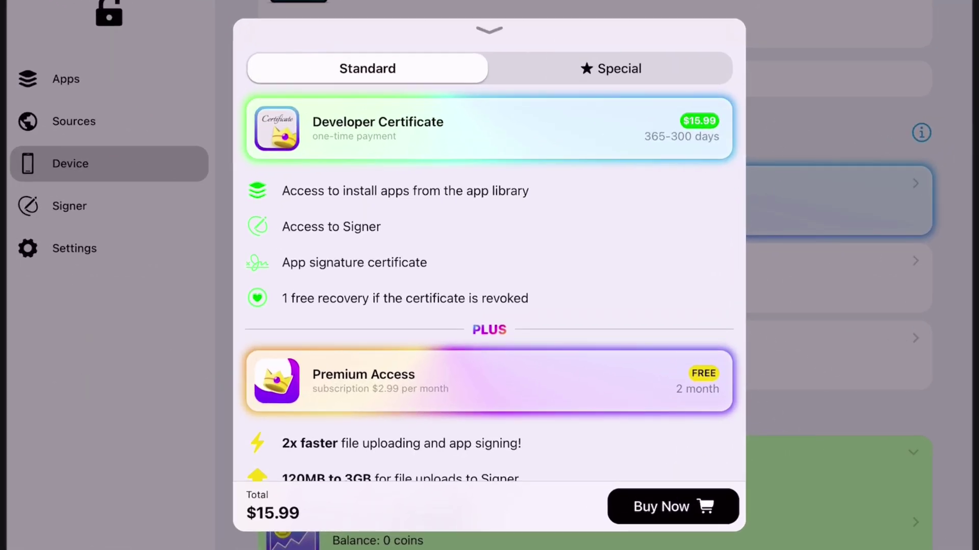
scroll(489, 306, down, 5)
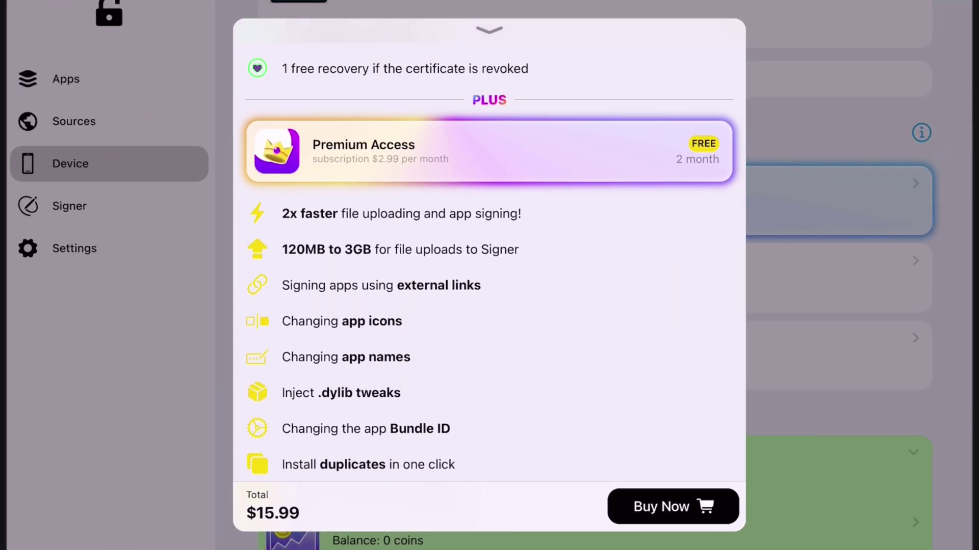
scroll(489, 306, down, 3)
scroll(489, 306, up, 8)
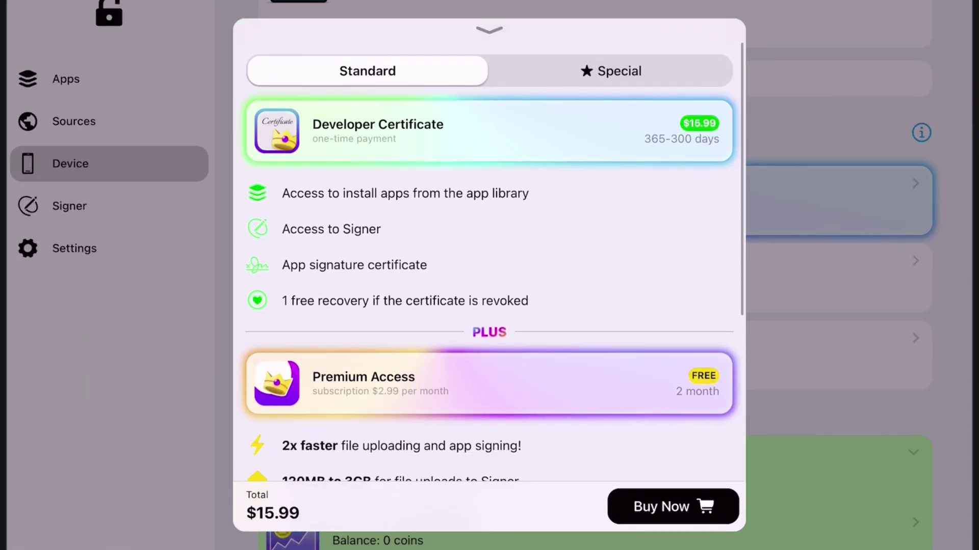
click(610, 71)
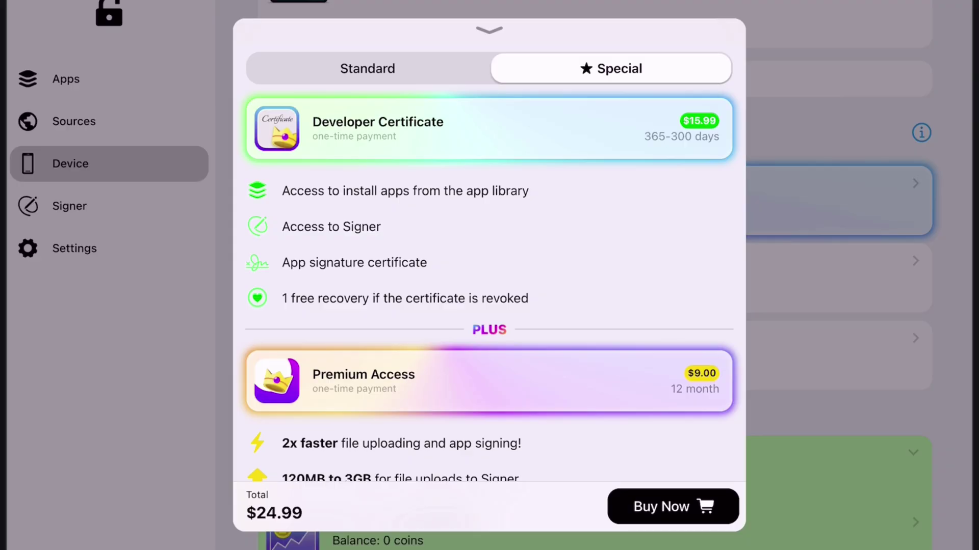
click(367, 68)
click(610, 68)
click(368, 68)
click(611, 68)
scroll(489, 305, down, 5)
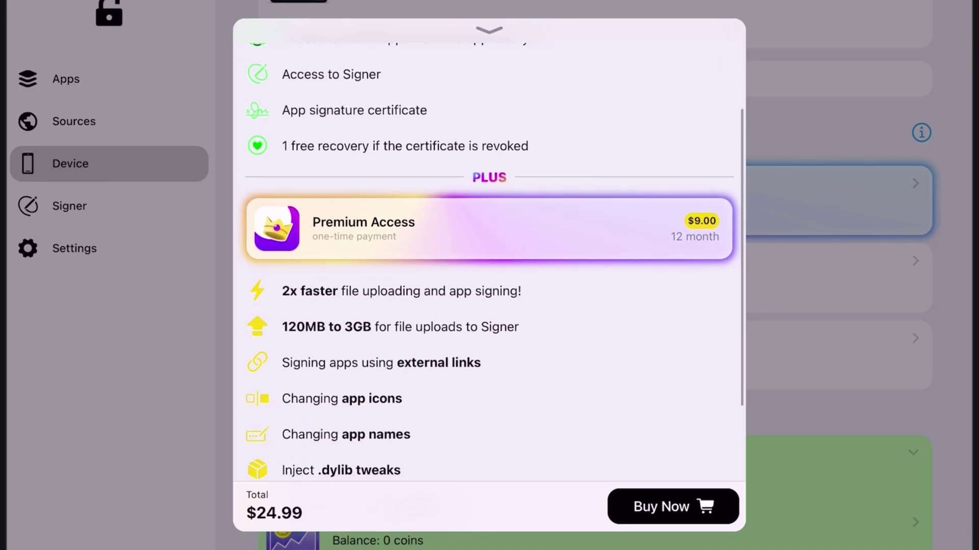